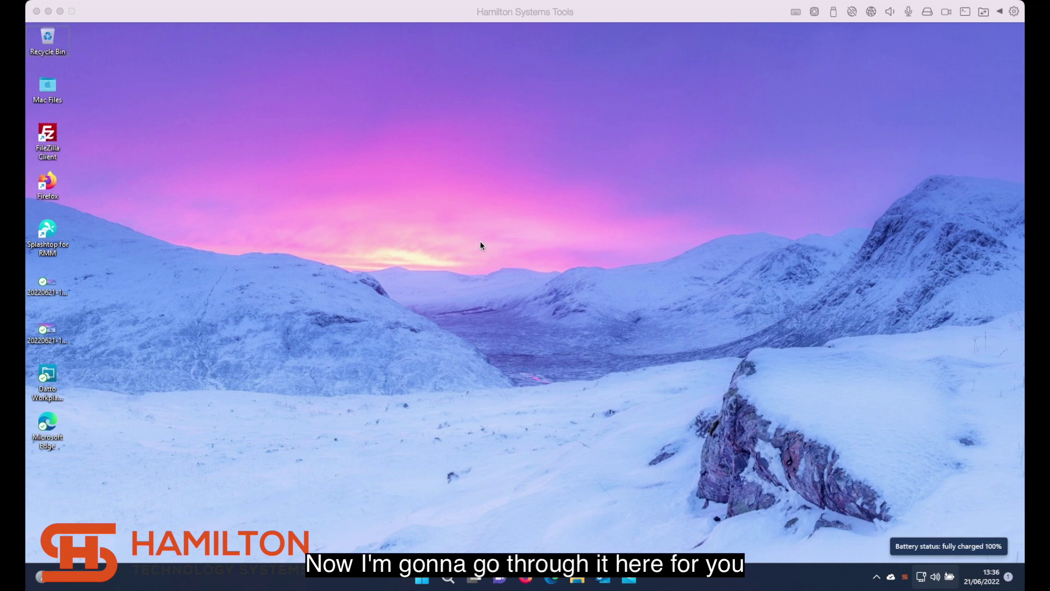
Step: Attempt a new top-level folder in the Datto Workplace root, then dismiss the refusal error
left_click(579, 578)
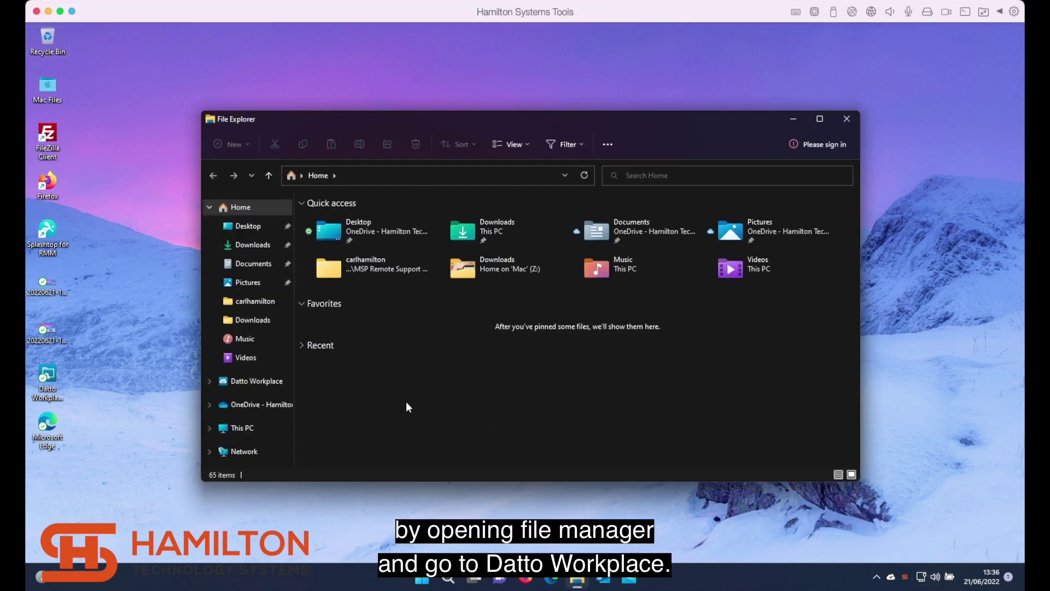
left_click(252, 383)
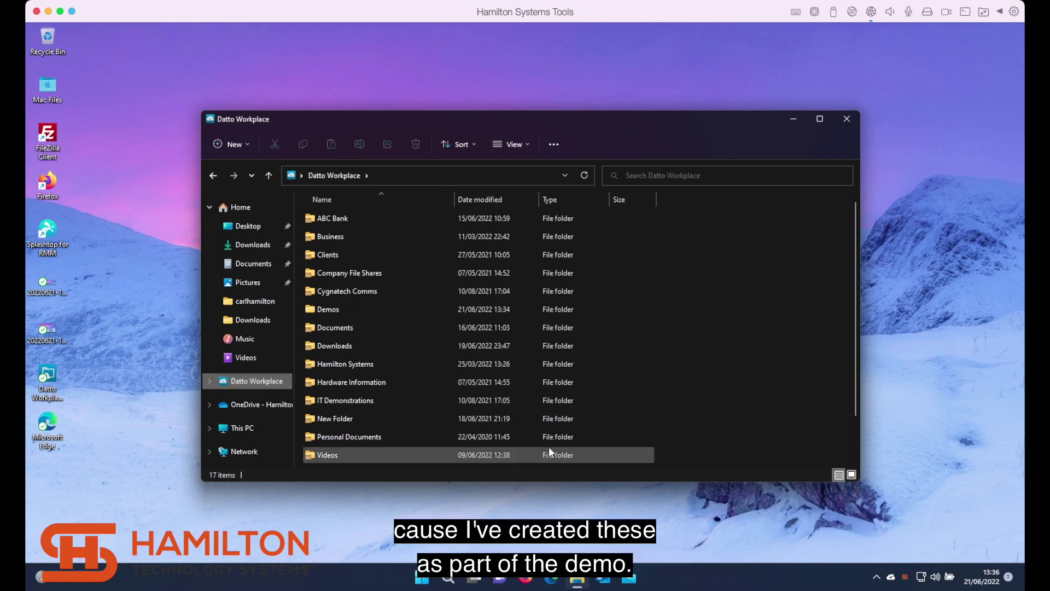
right_click(692, 344)
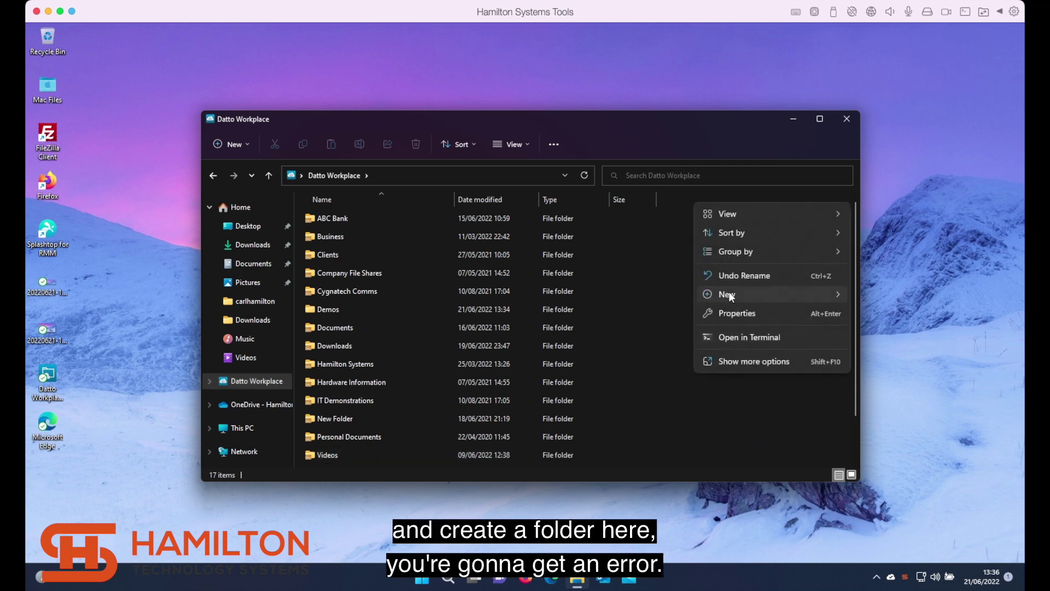
mouse_move(727, 294)
left_click(895, 294)
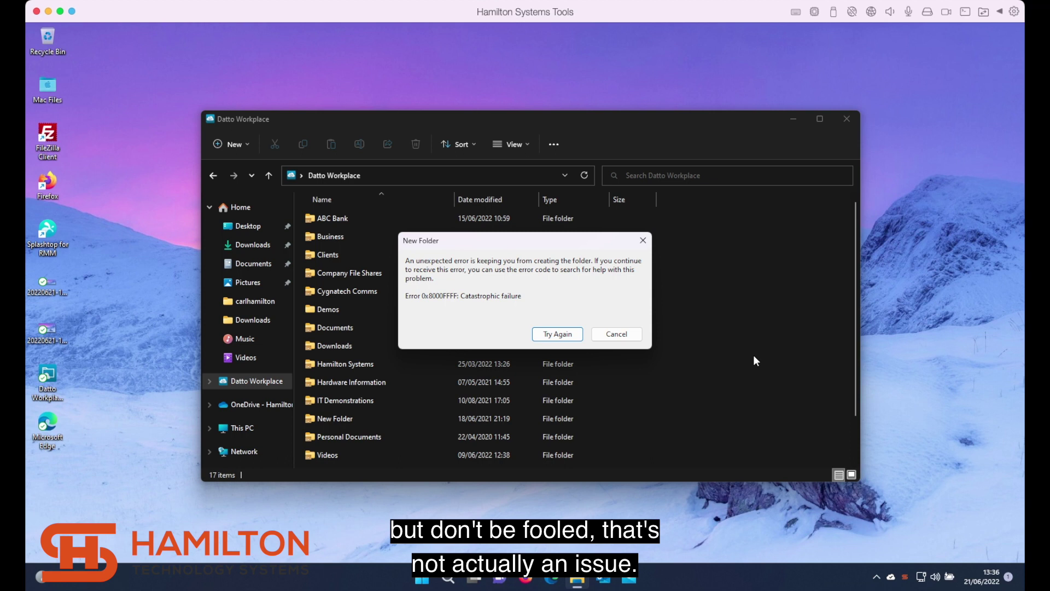
left_click(617, 334)
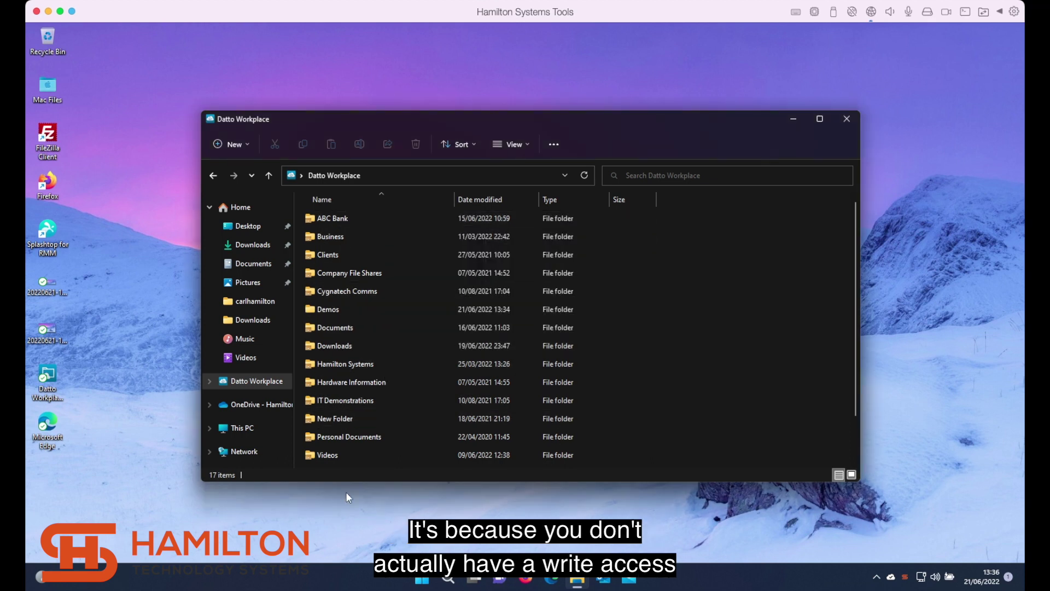
Step: Create 'New folder (2)' inside the Demos project folder, keeping the default name
double_click(350, 309)
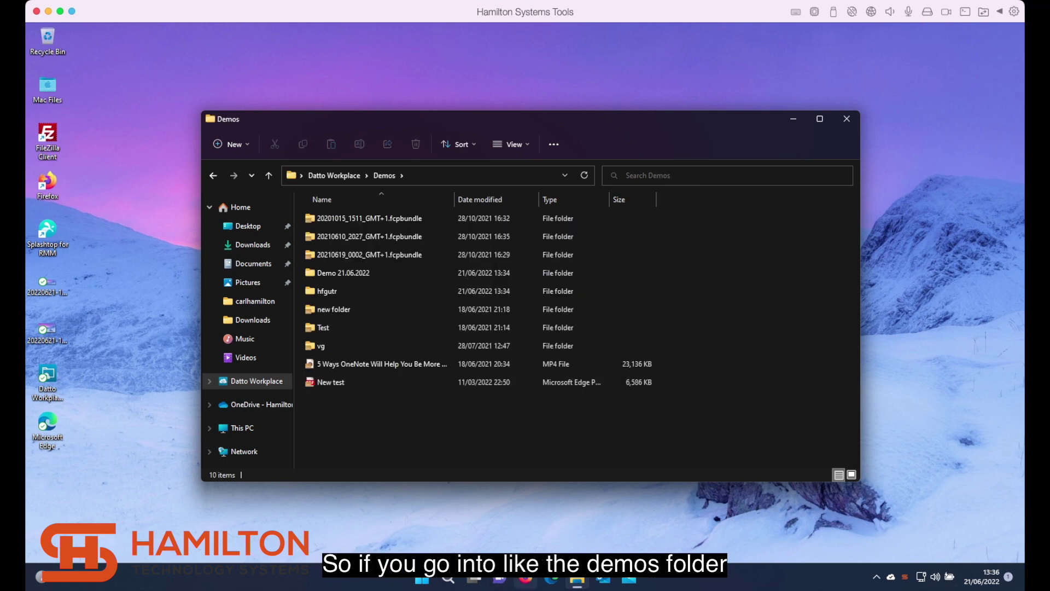
right_click(393, 401)
mouse_move(430, 352)
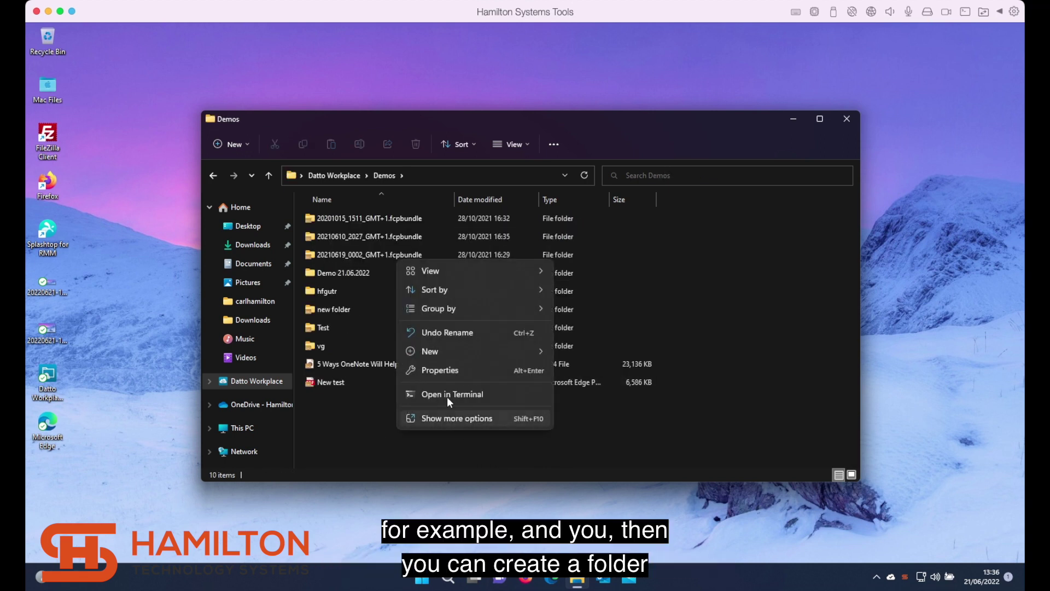
left_click(577, 349)
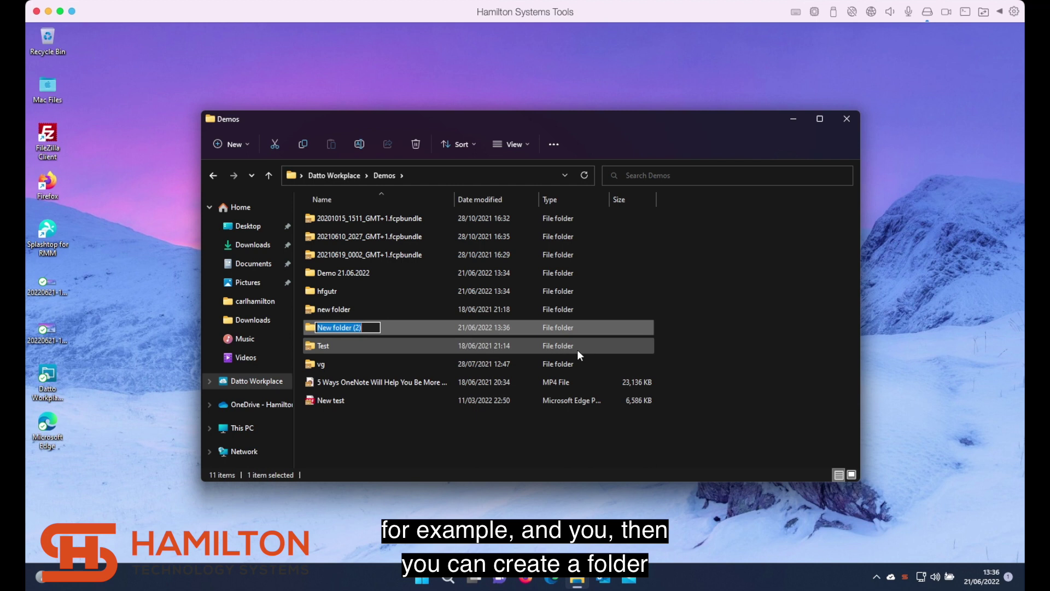
key("Return")
key("Return")
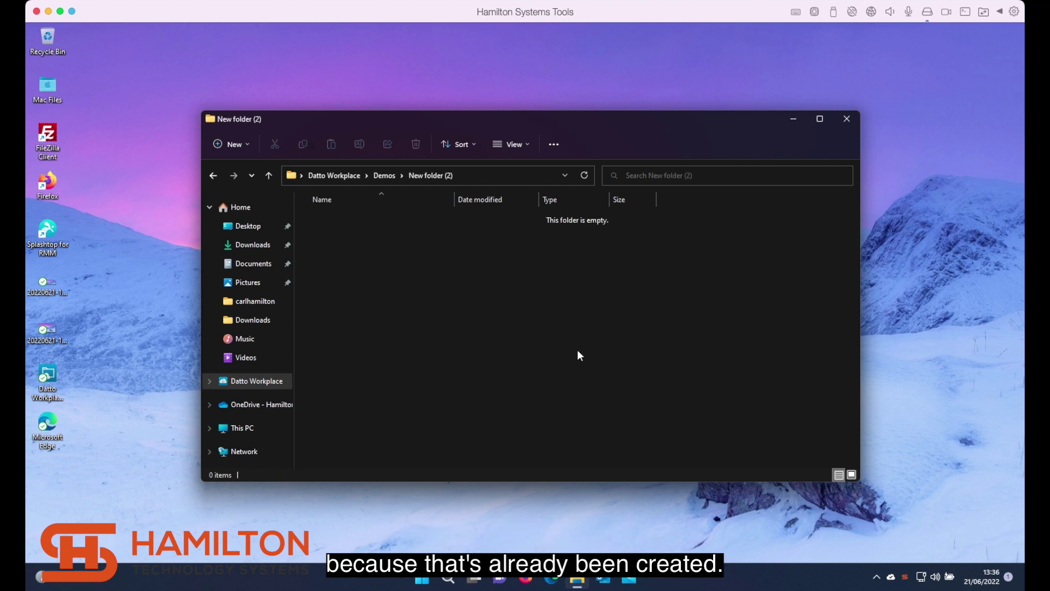
Step: Add a New Microsoft Access Database inside it, then return to the Datto Workplace root
right_click(454, 278)
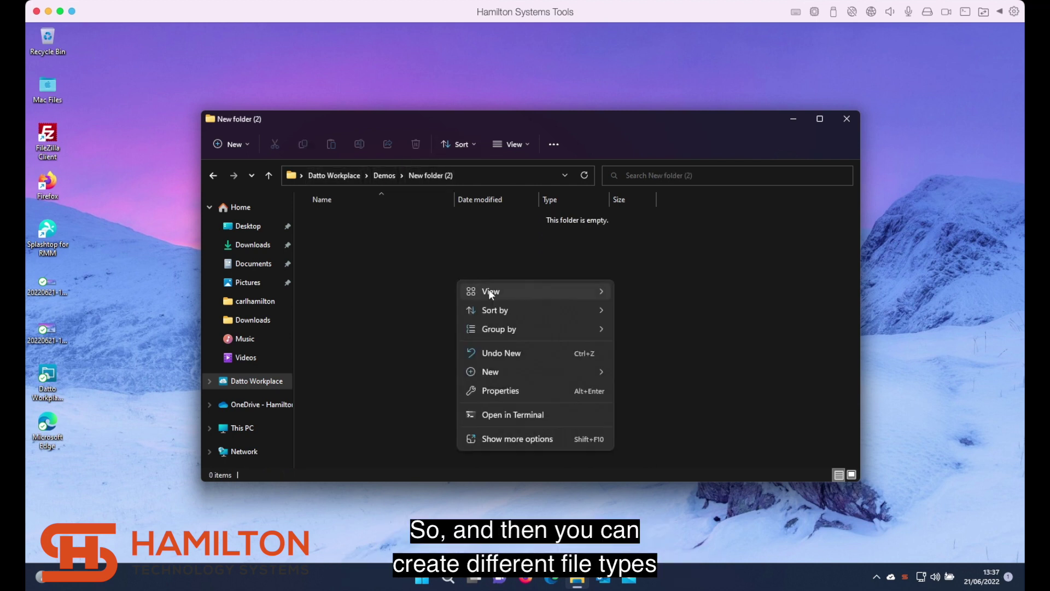
mouse_move(501, 373)
left_click(662, 404)
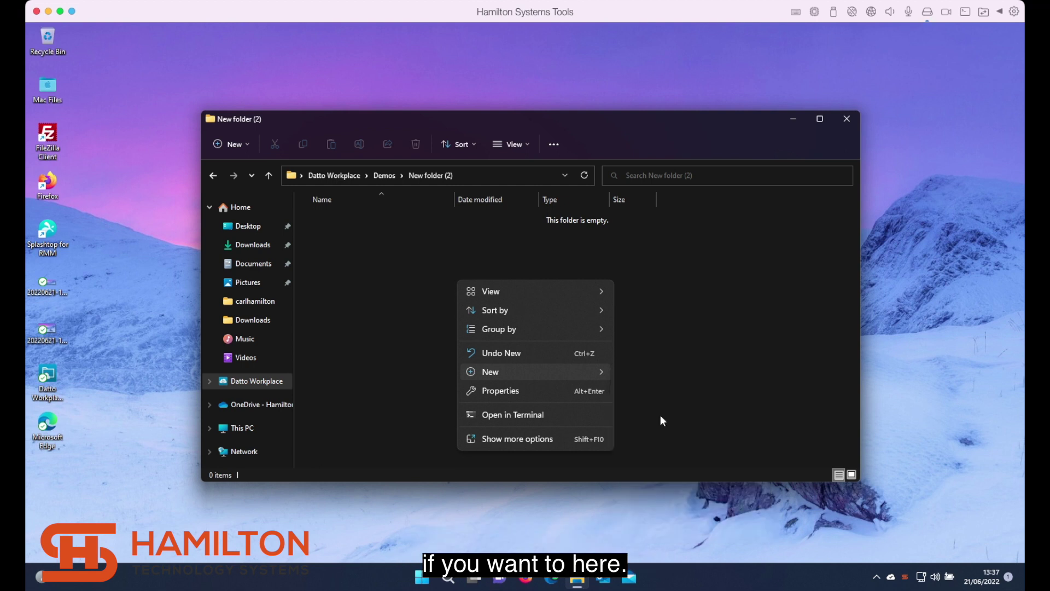
left_click(495, 298)
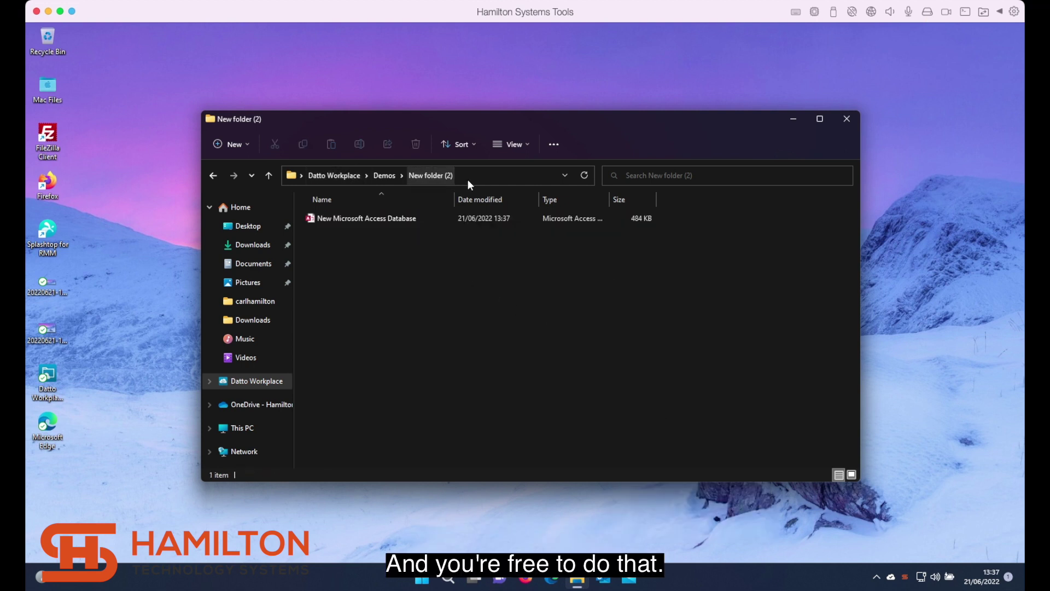
left_click(351, 174)
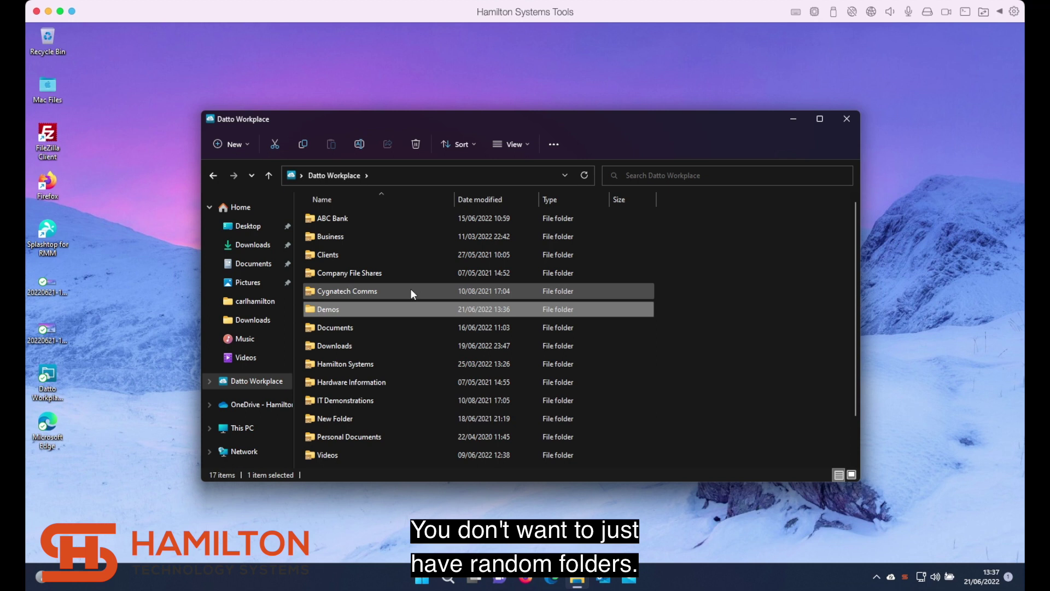
right_click(891, 577)
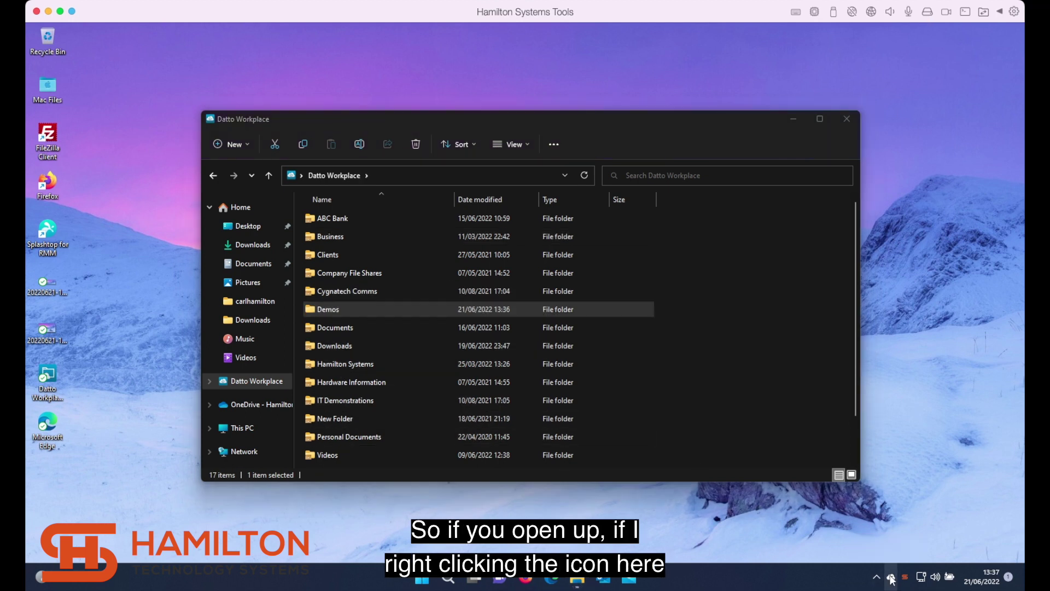
right_click(890, 577)
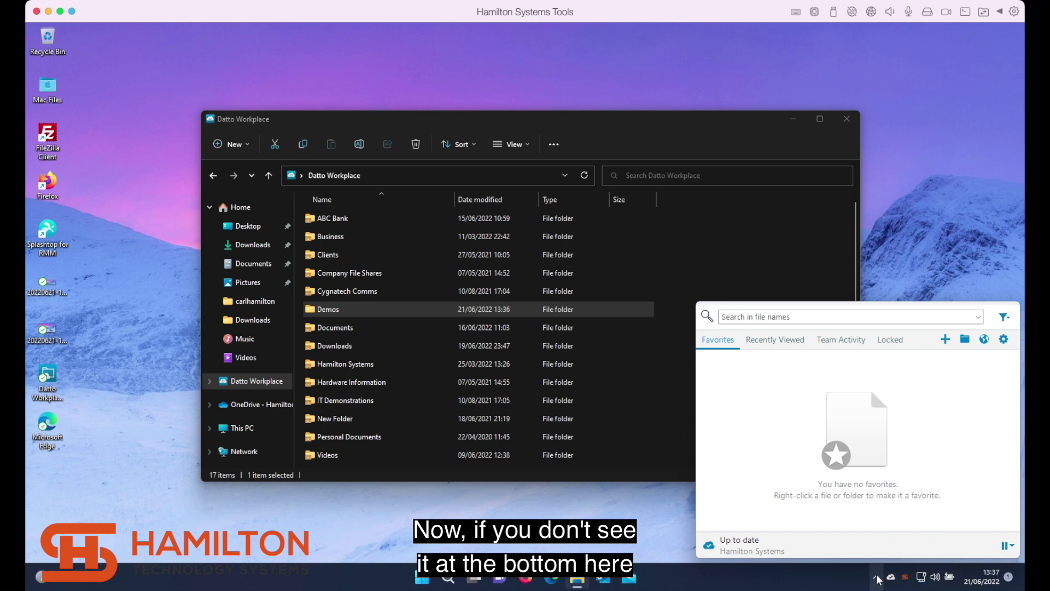
left_click(877, 577)
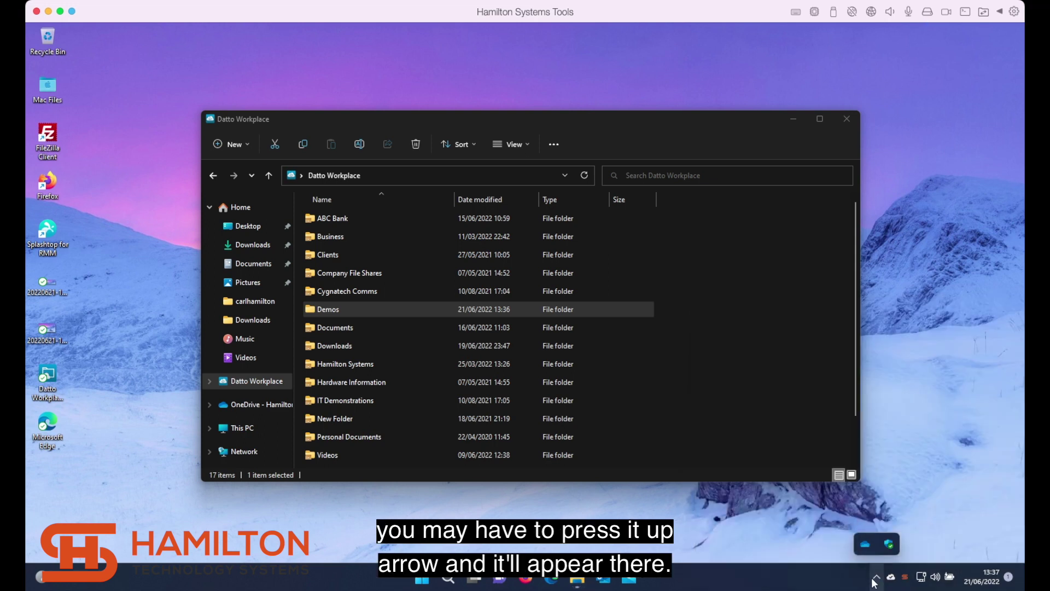
left_click(877, 577)
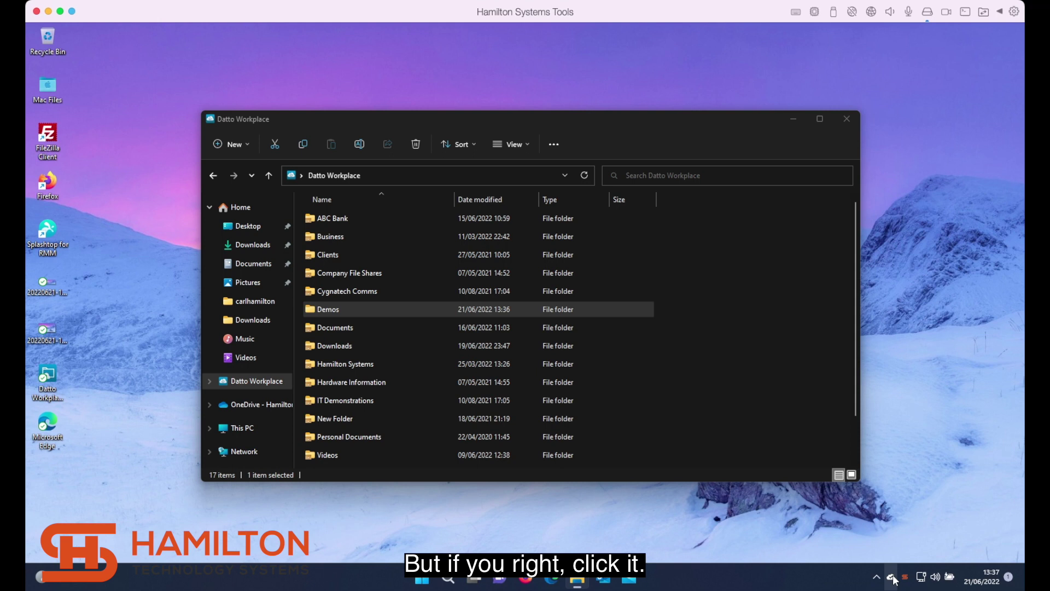
left_click(891, 577)
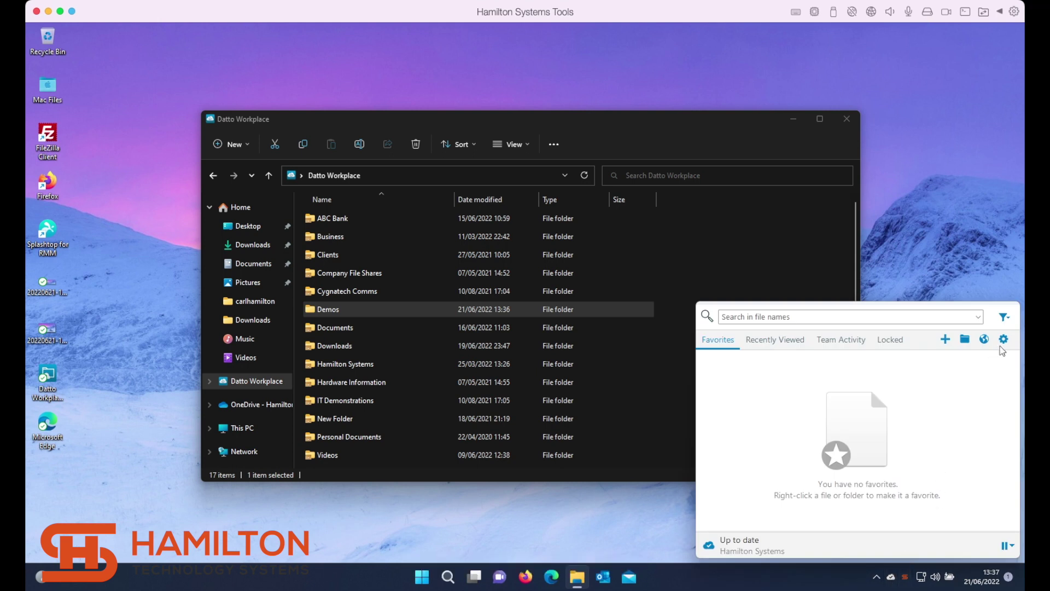
left_click(984, 339)
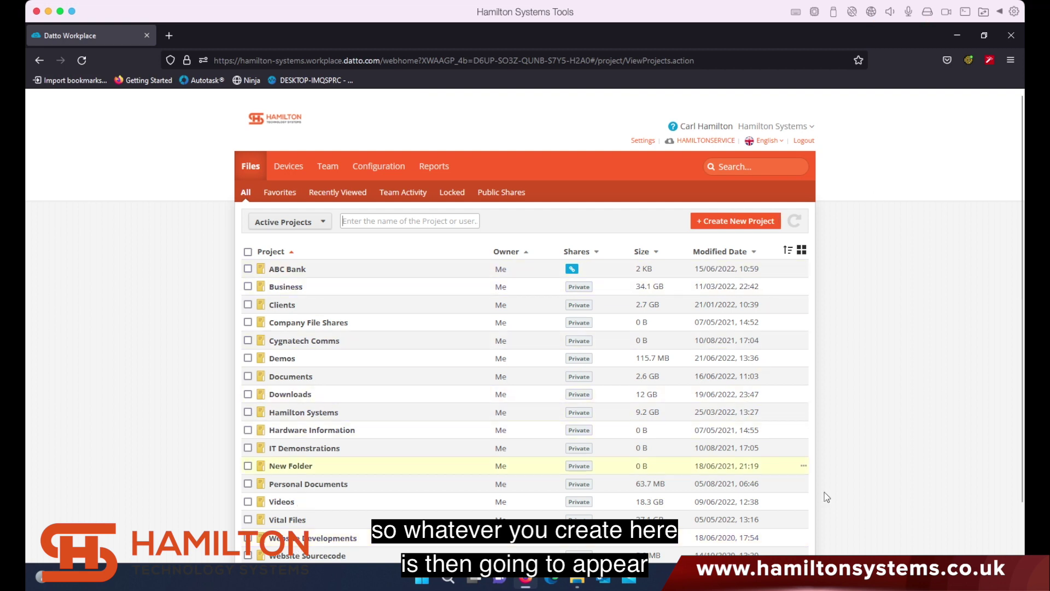
Step: Enter 'Demo Videos' as the new project name, then check the synced folder in File Explorer
left_click(736, 221)
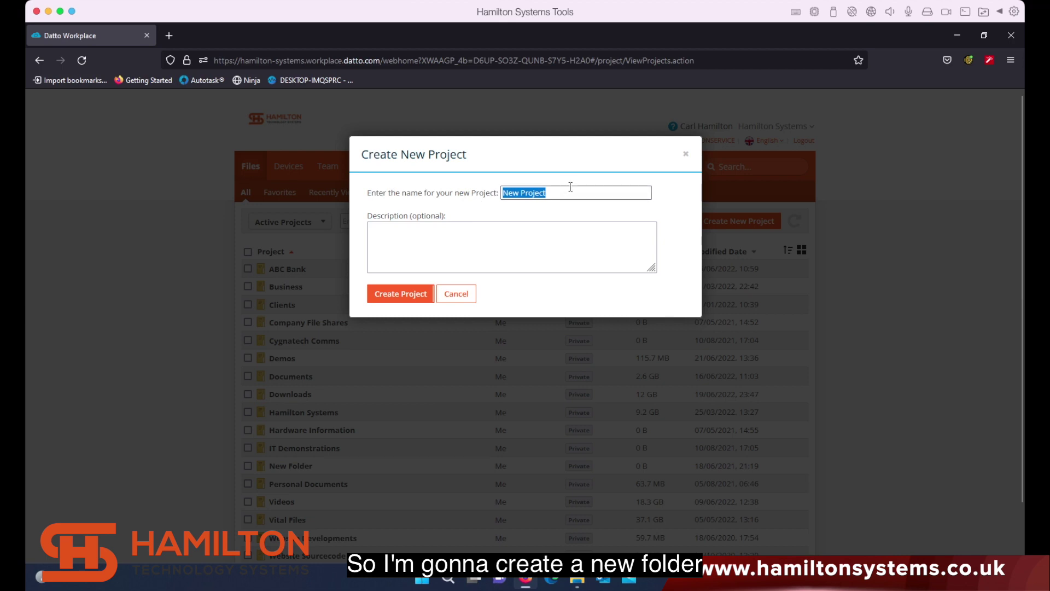
type("Dem")
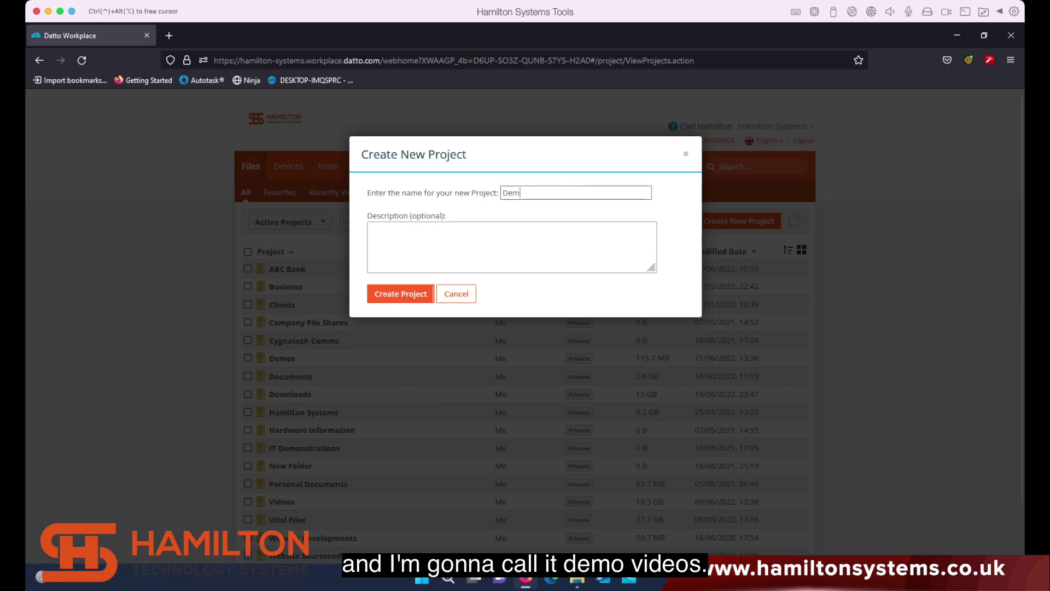
type("o Vo")
type("es")
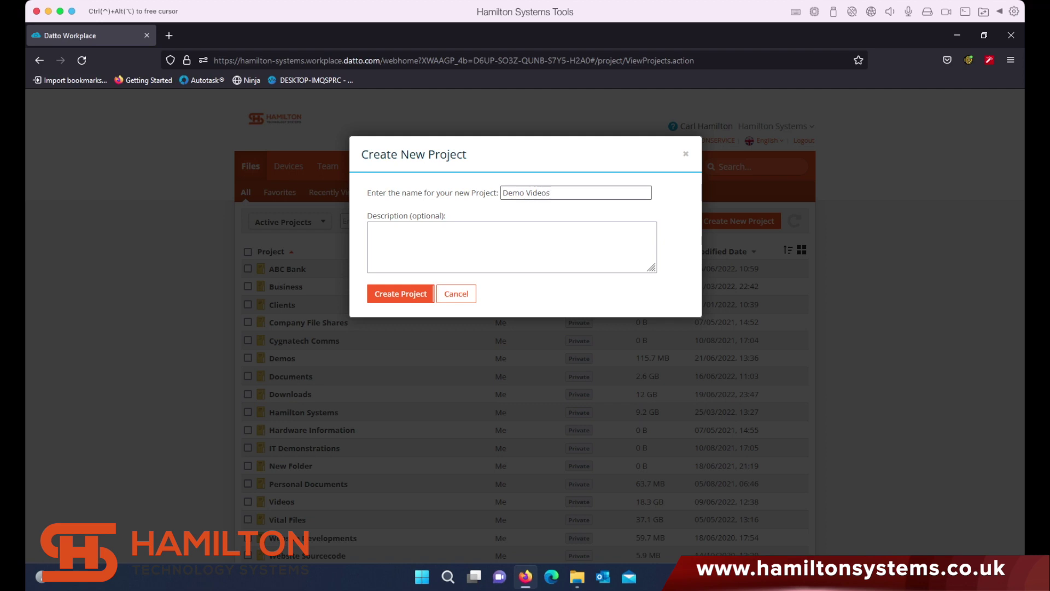
right_click(545, 192)
left_click(509, 245)
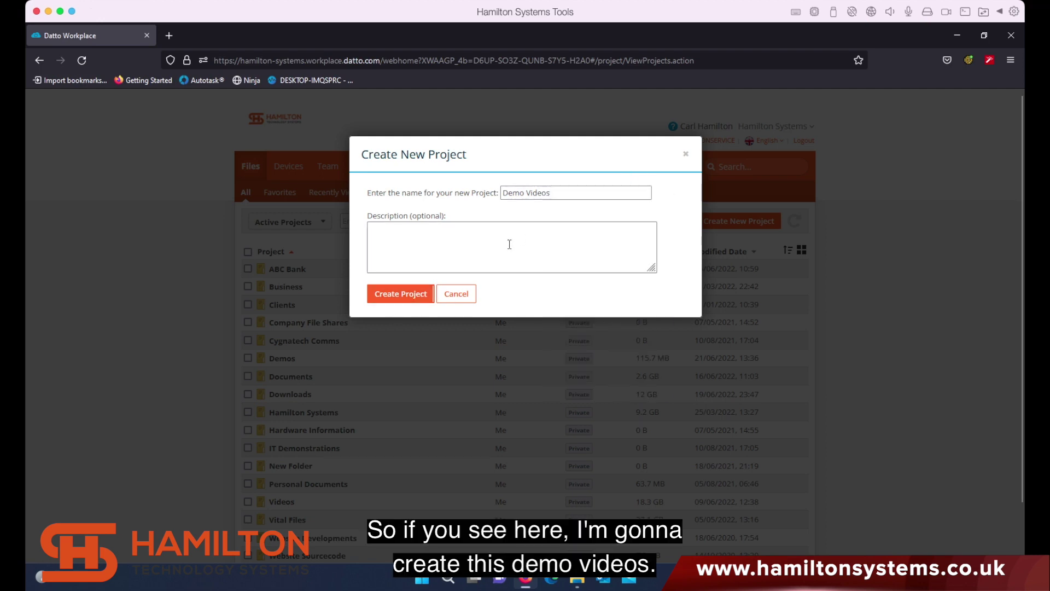
left_click(578, 580)
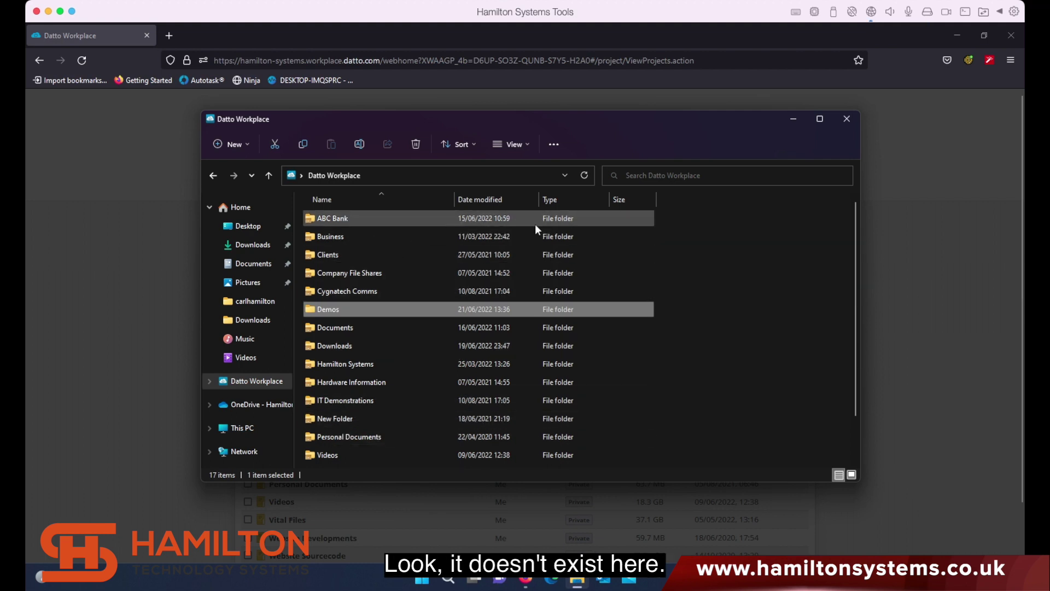
Step: Create the Demo Videos project and confirm its folder appears in File Explorer
left_click(903, 323)
left_click(388, 303)
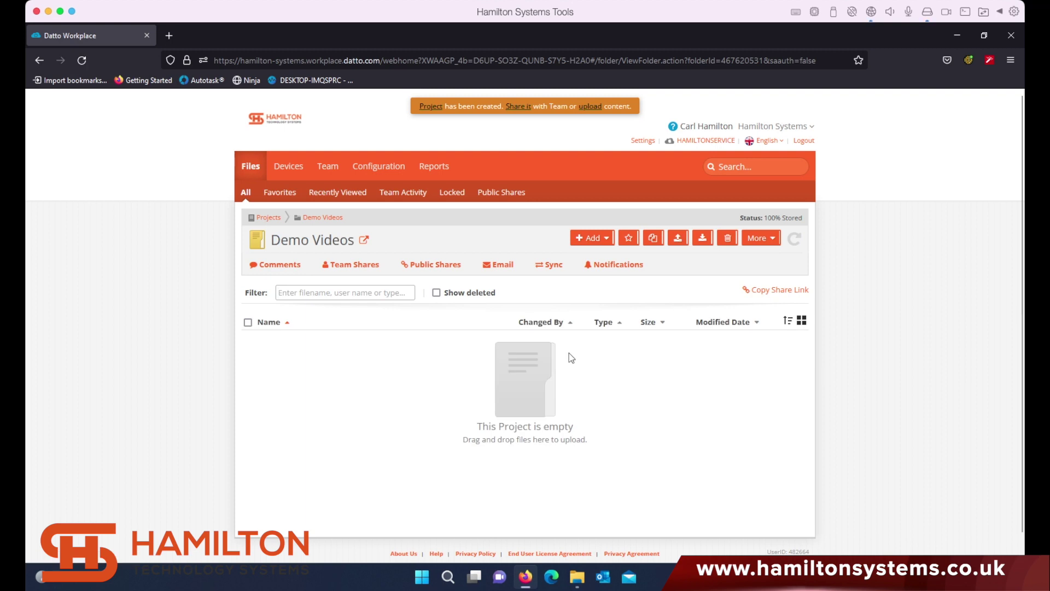
left_click(578, 577)
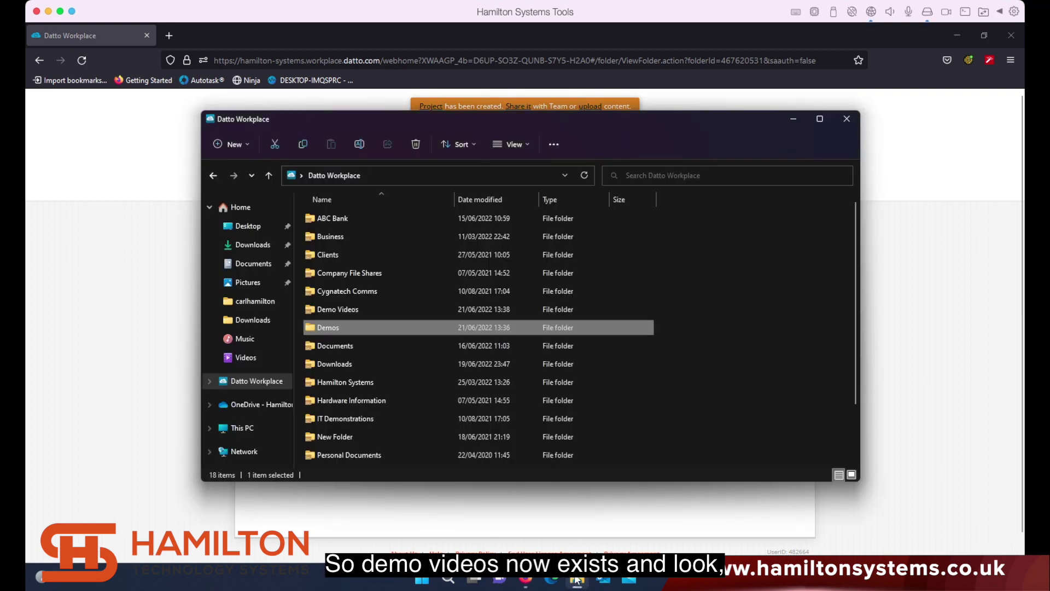
left_click(340, 309)
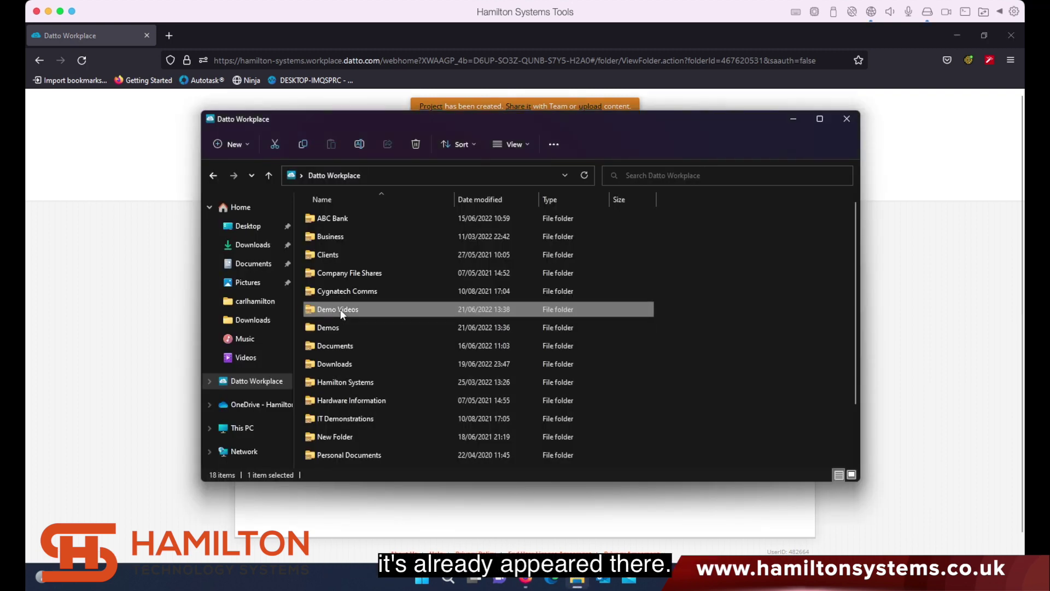
left_click(792, 121)
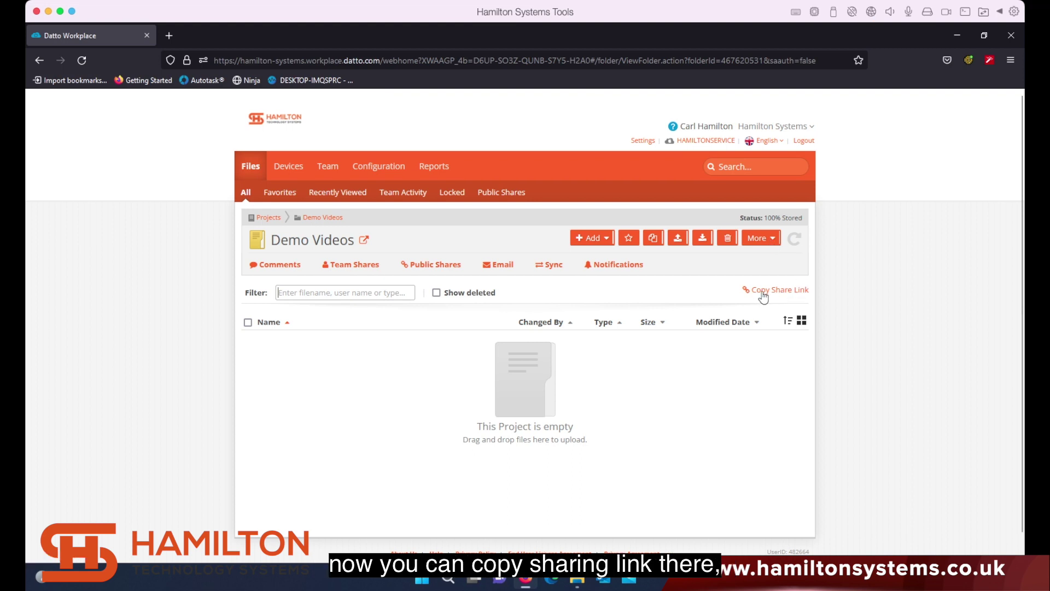
Step: Start a Public Share for Demo Videos via the More menu
left_click(756, 236)
mouse_move(715, 385)
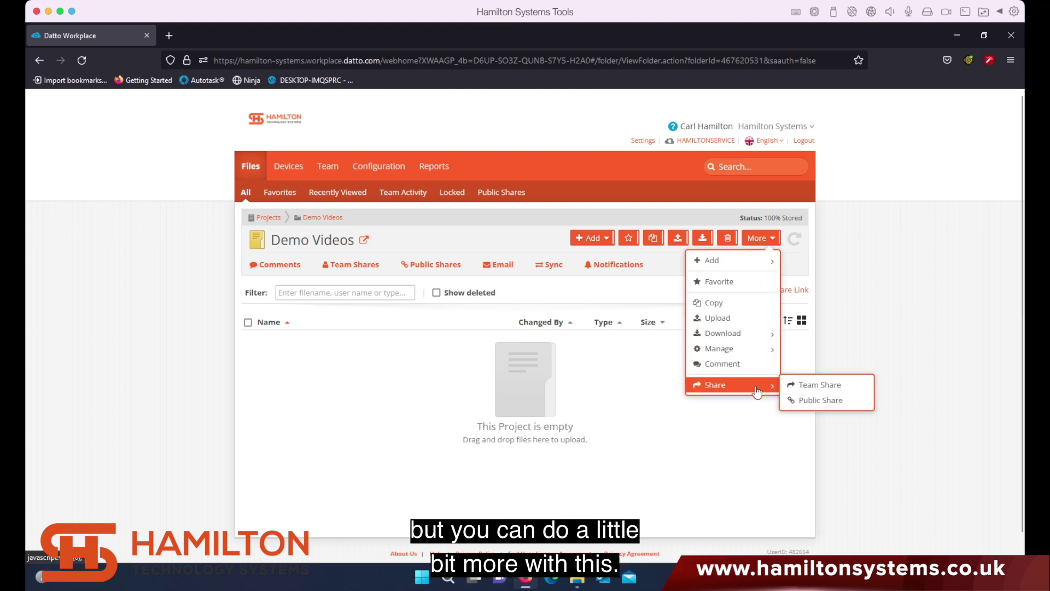
left_click(828, 400)
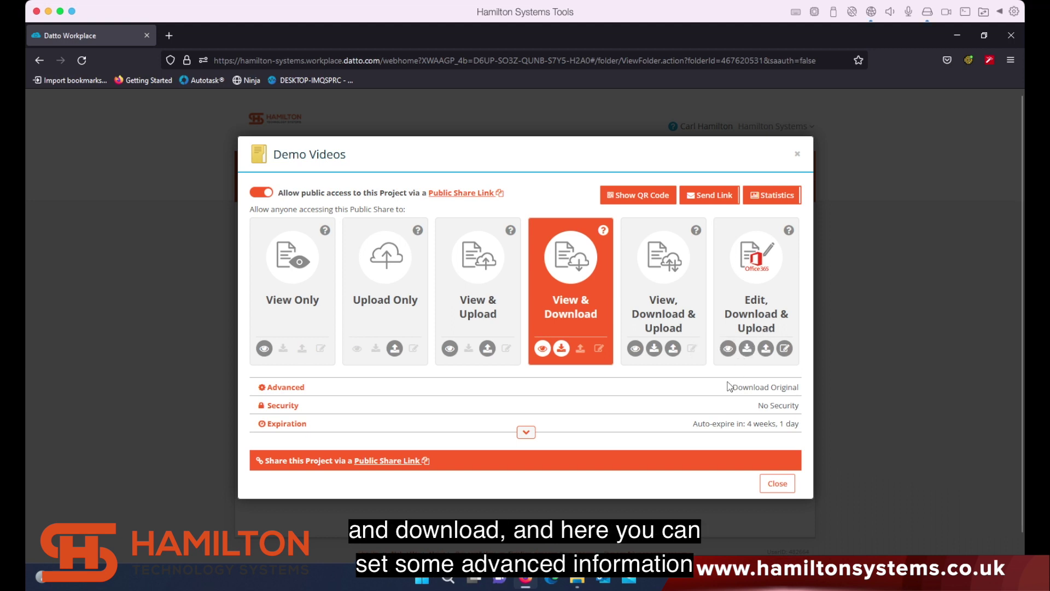
Step: Expand the Advanced and Security share options and review the 21/07/2022 auto-expiry
left_click(297, 387)
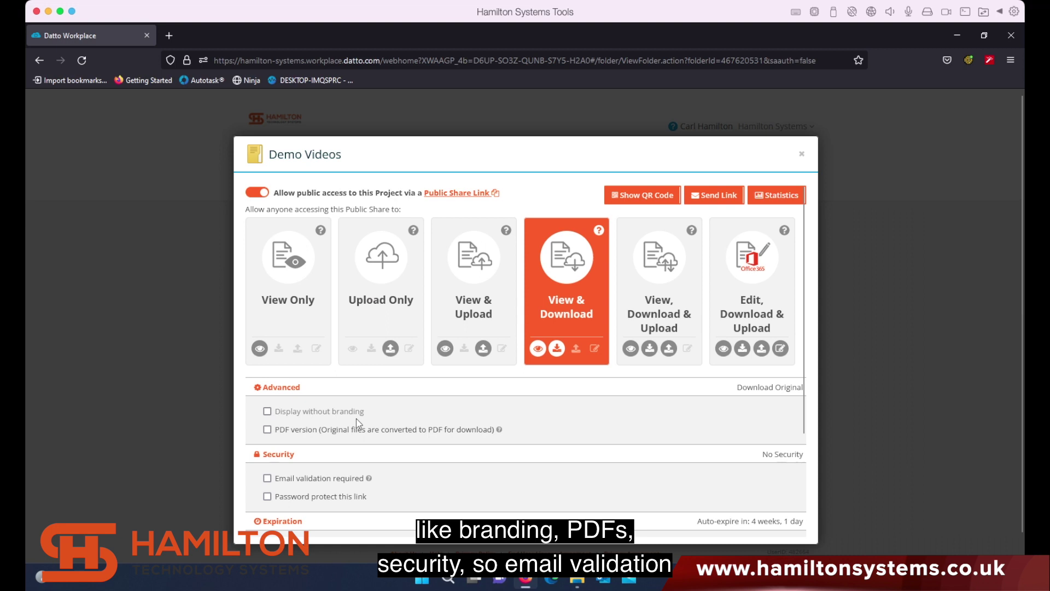
scroll(372, 445, "down", 2)
scroll(372, 446, "down", 3)
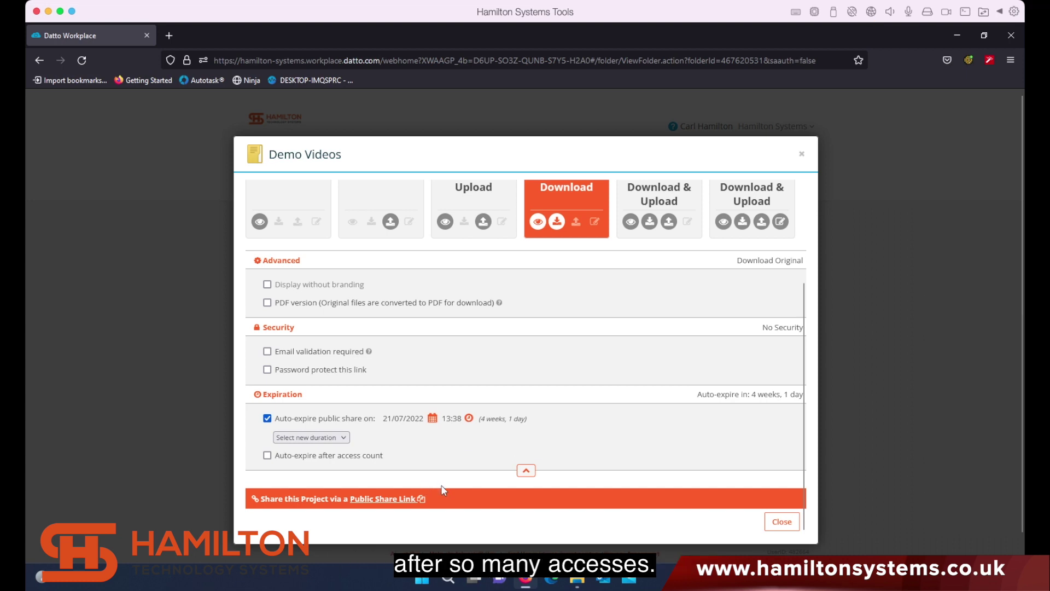
scroll(441, 484, "up", 3)
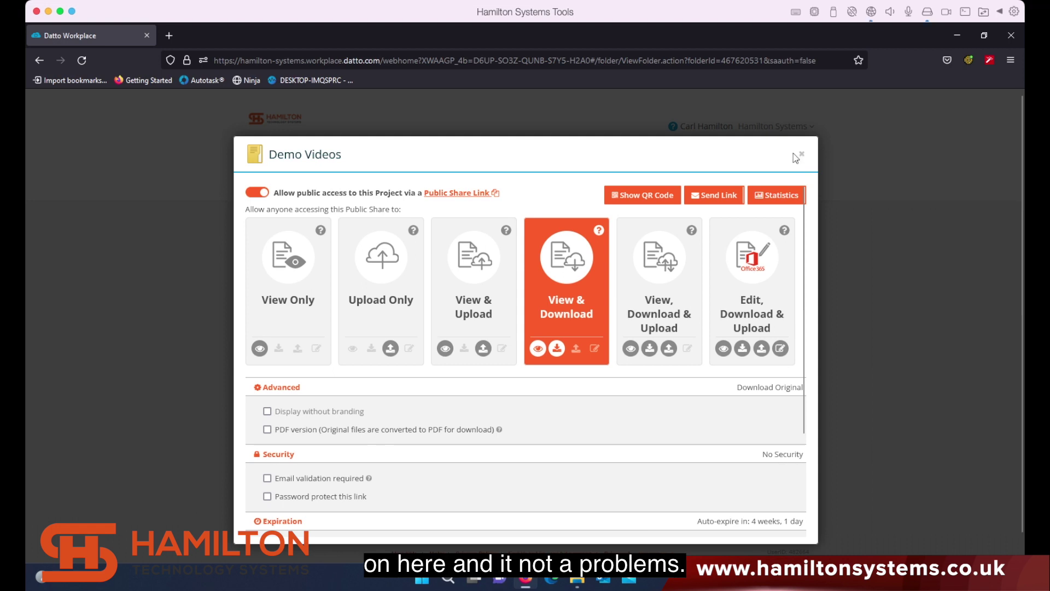
Step: Close the share settings and scan the Projects list for Demo Videos' public-share indicator
left_click(802, 156)
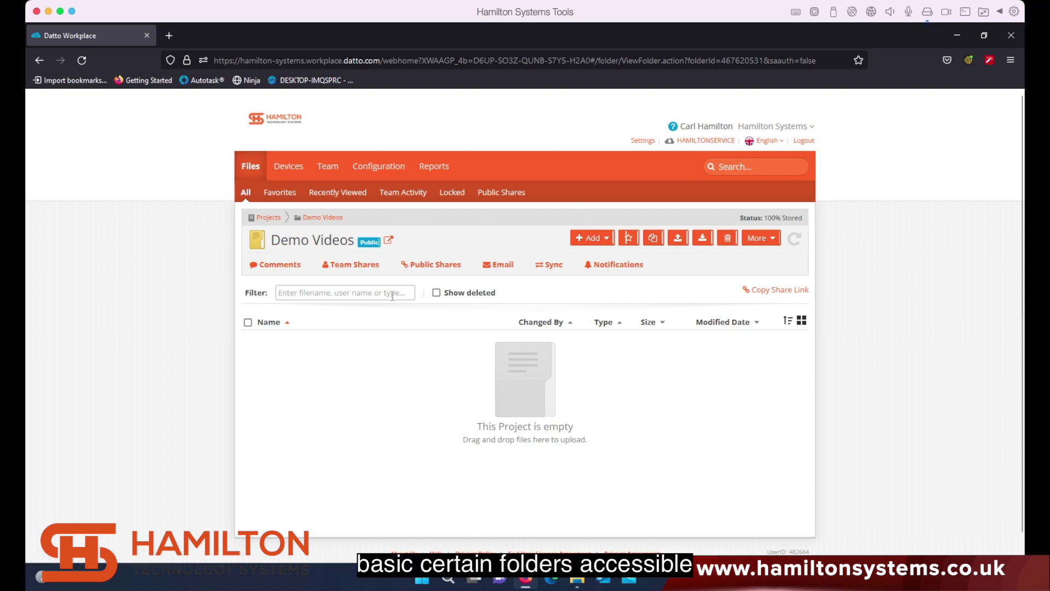
left_click(268, 217)
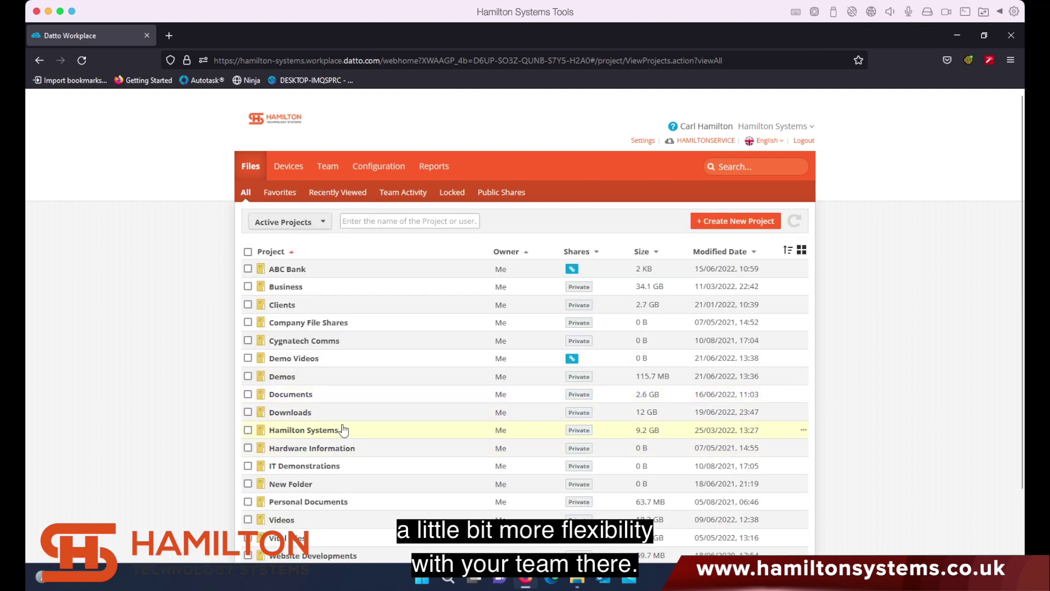
scroll(343, 429, "down", 3)
scroll(509, 441, "up", 3)
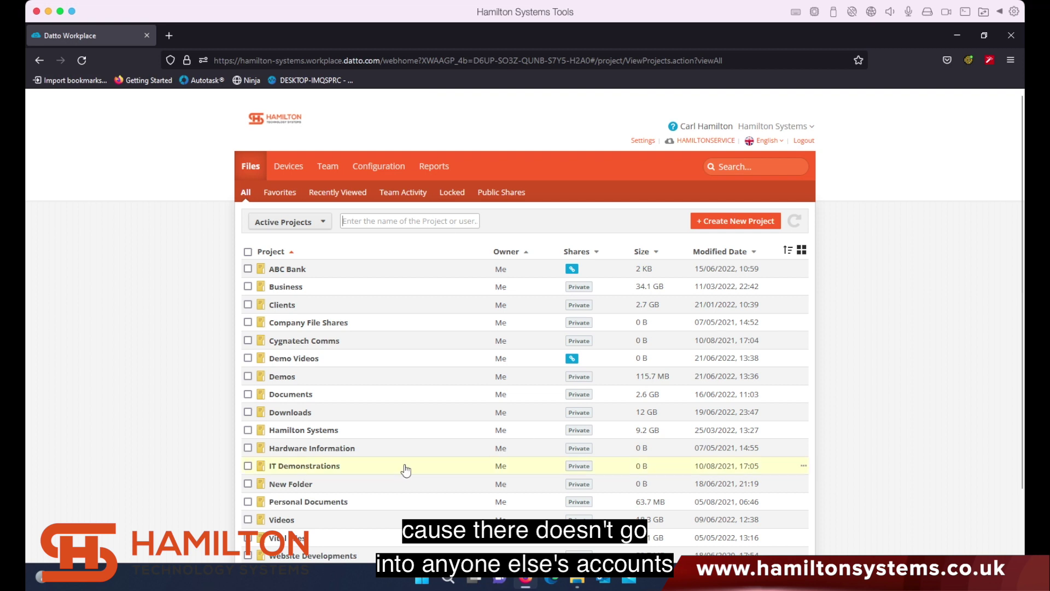
scroll(404, 470, "down", 3)
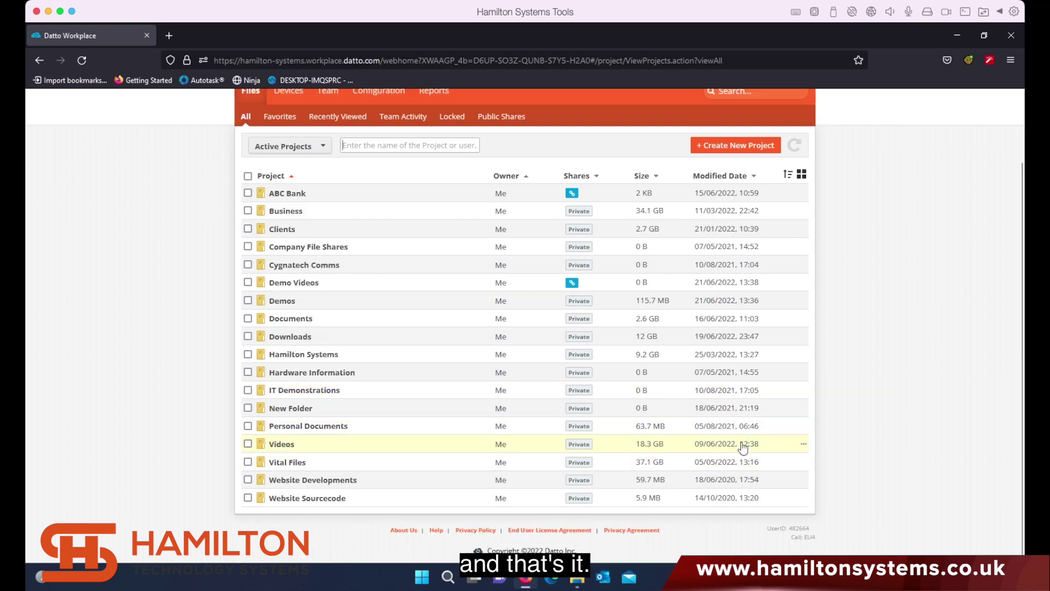
Step: Close Firefox and find the Demo Videos folder in the synced Datto Workplace folder
left_click(1011, 35)
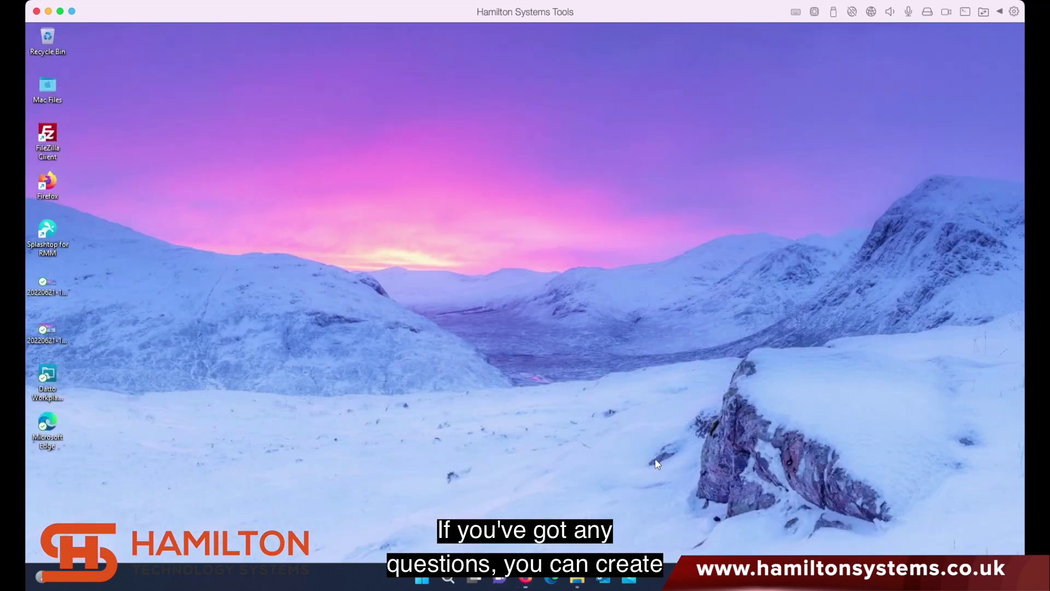
left_click(589, 580)
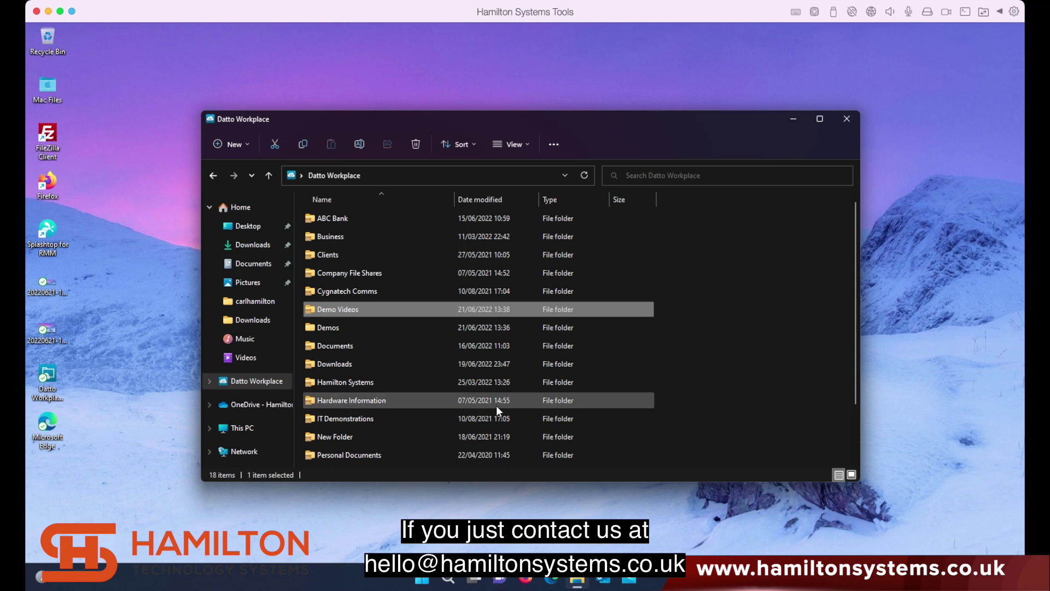
scroll(426, 418, "down", 2)
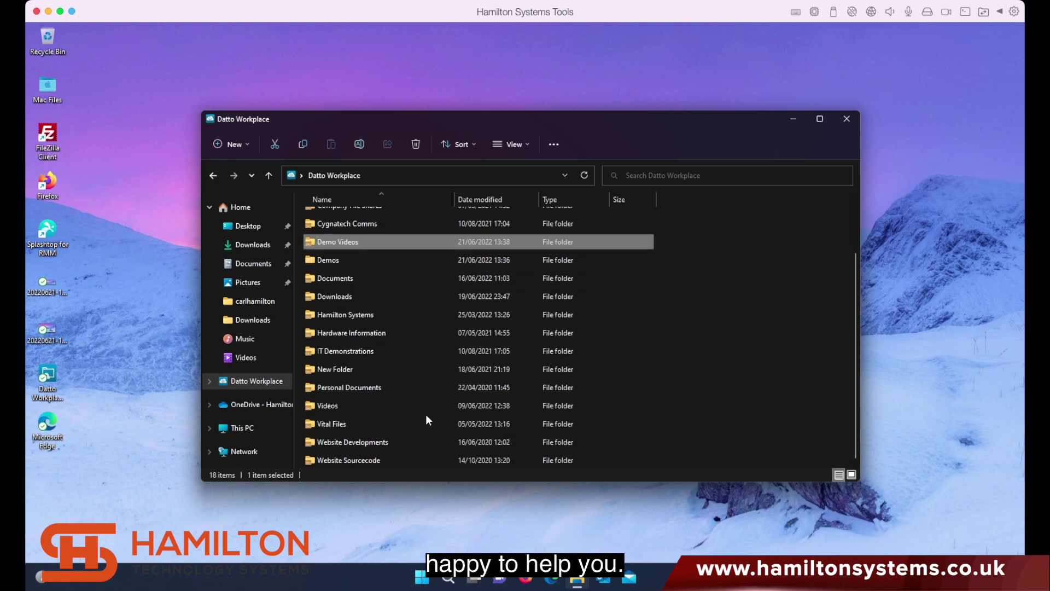